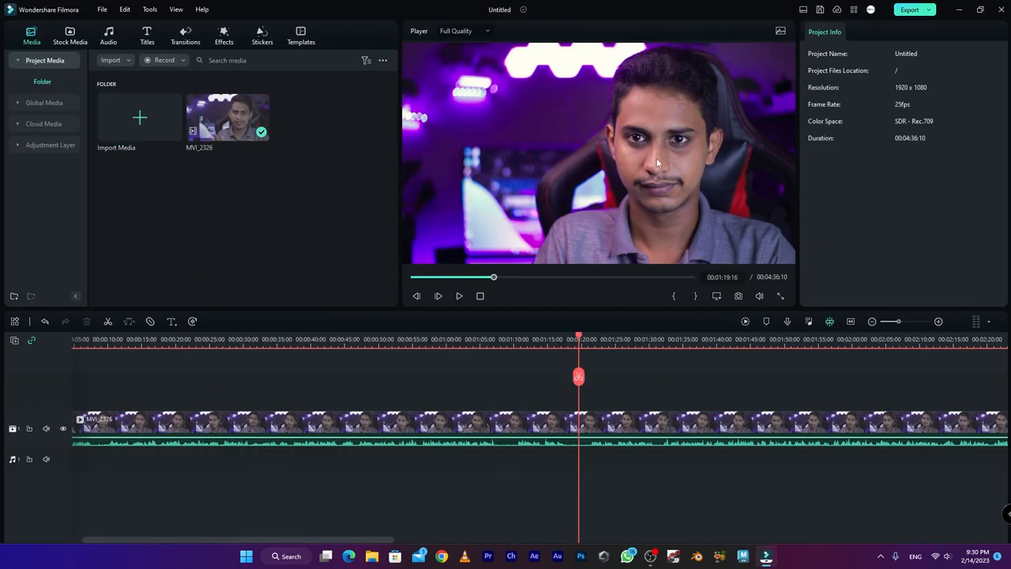
- Apply the downloaded Beautify effect with the woman's portrait thumbnail to the MVI_2326 clip on the timeline
click(675, 179)
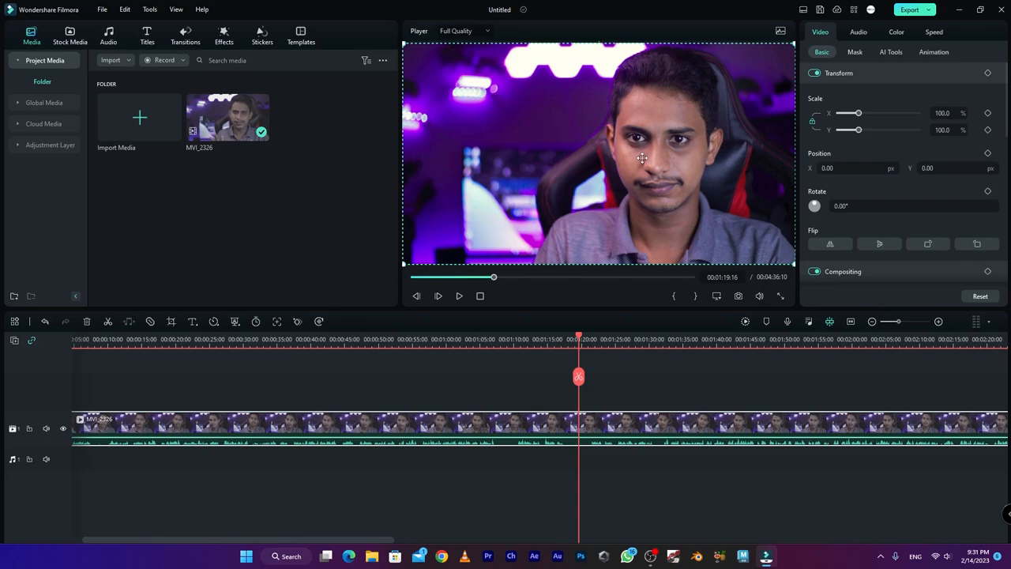
click(226, 44)
click(163, 60)
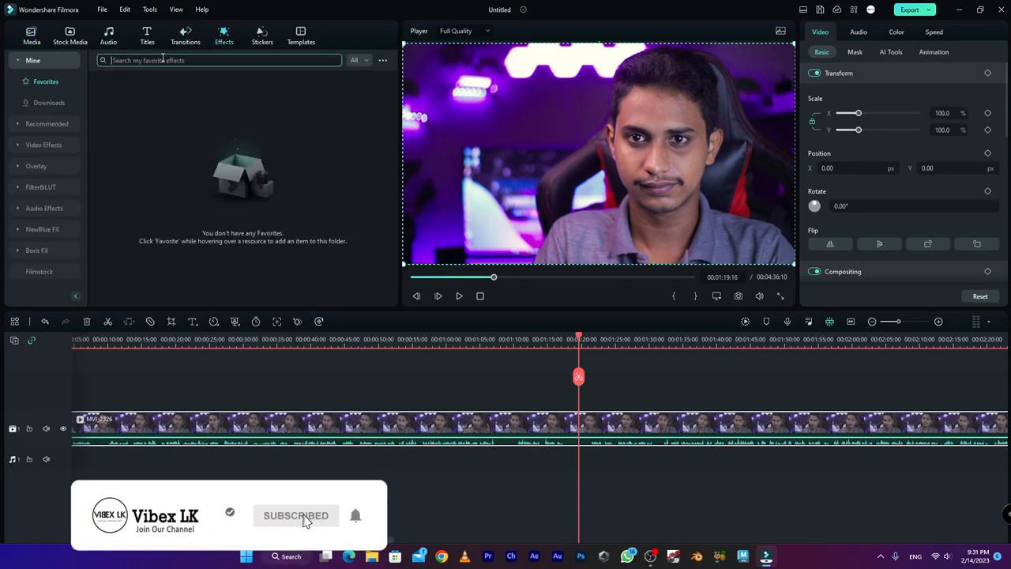
text(be)
key(BackSpace)
key(BackSpace)
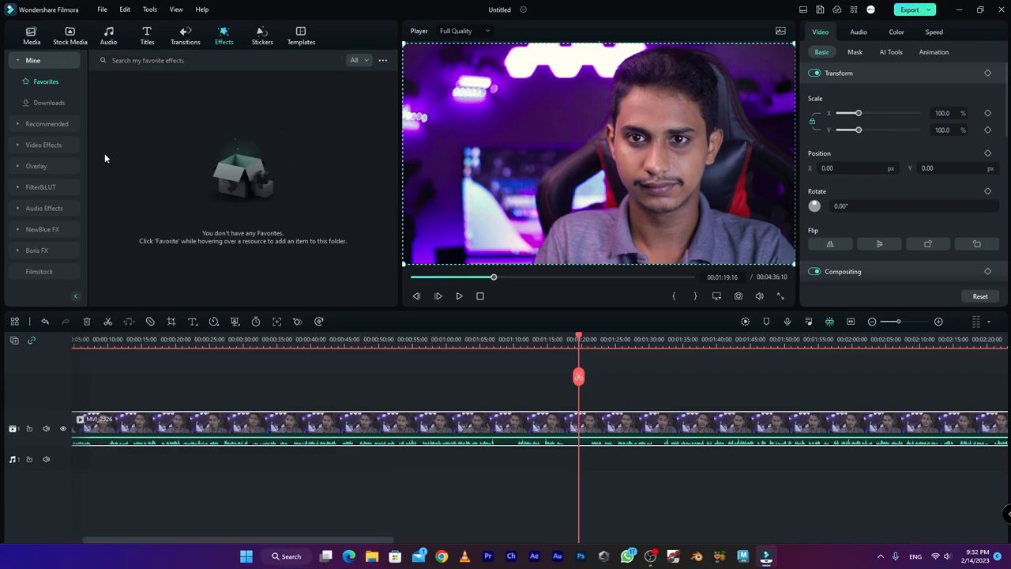
click(43, 103)
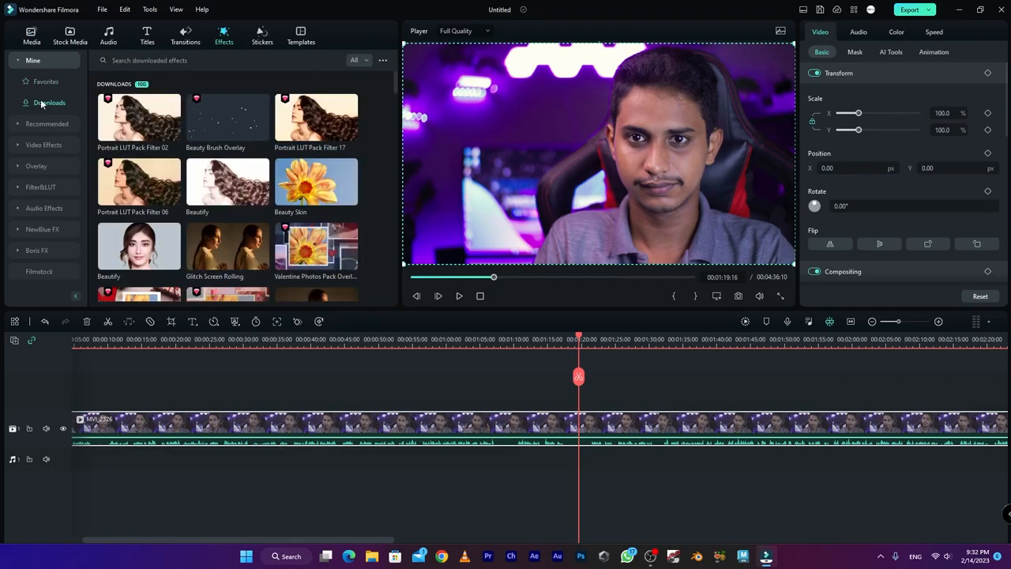
scroll(160, 164, down, 2)
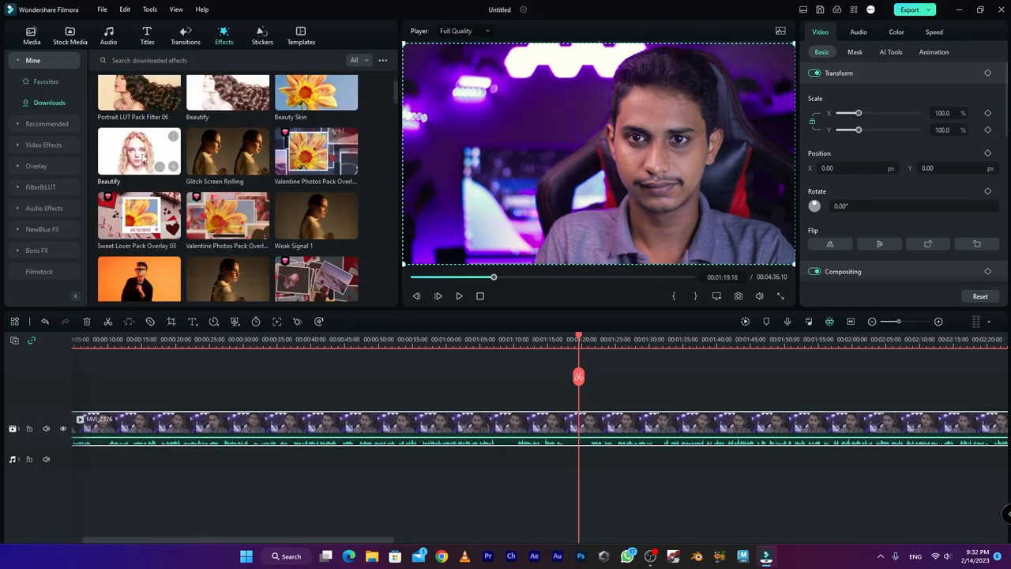
scroll(134, 158, up, 2)
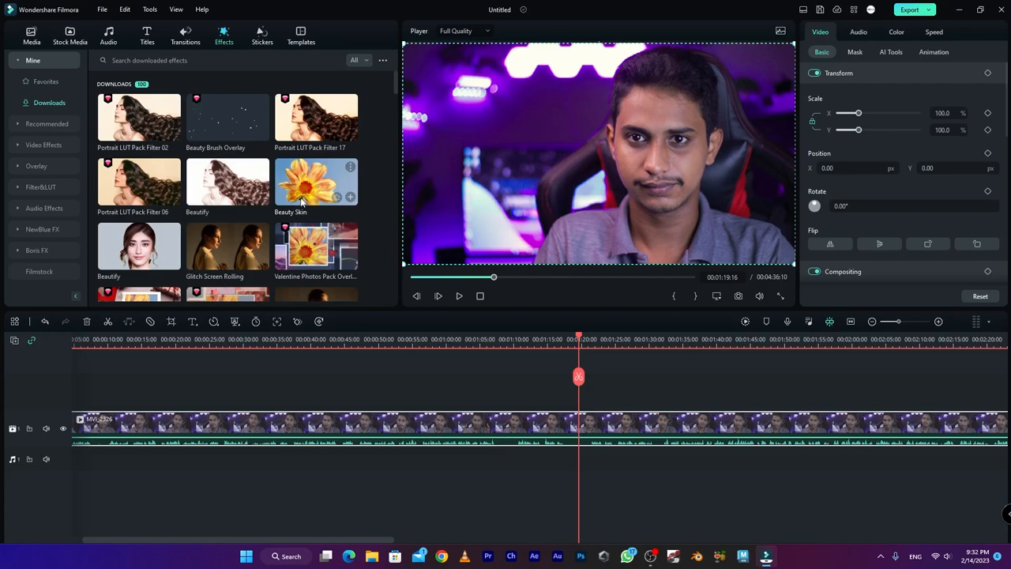
scroll(305, 201, down, 1)
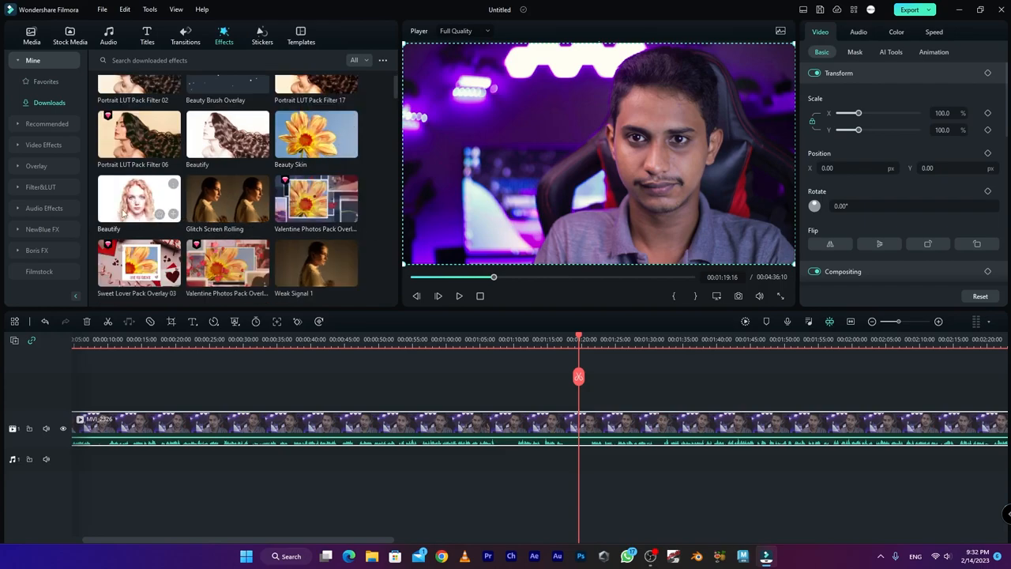
drag(119, 205, 434, 423)
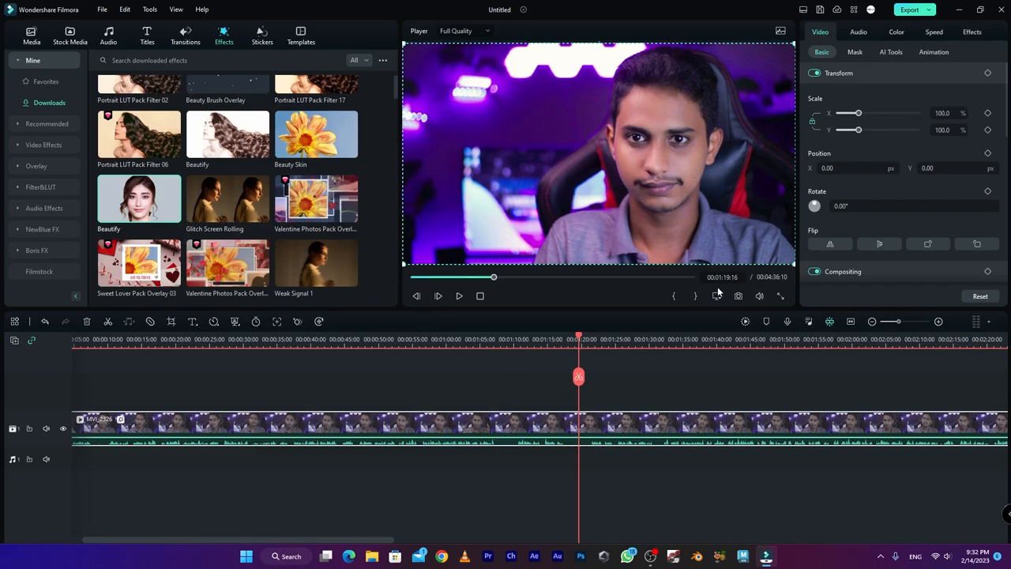
- Open the clip's Beautify settings and switch the effect off and on to compare the face with and without it
click(975, 33)
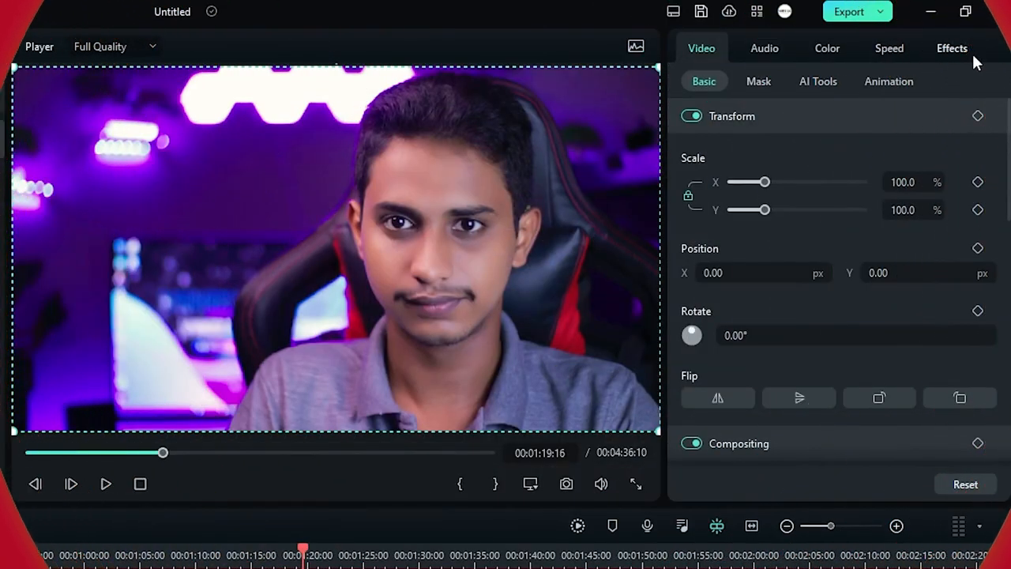
click(960, 48)
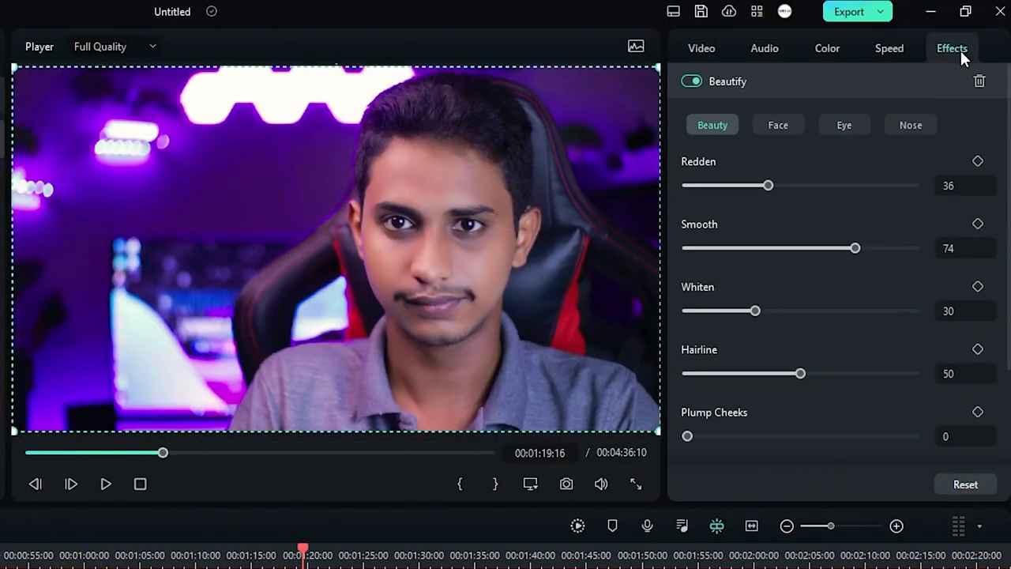
click(692, 82)
click(692, 82)
click(692, 82)
click(693, 82)
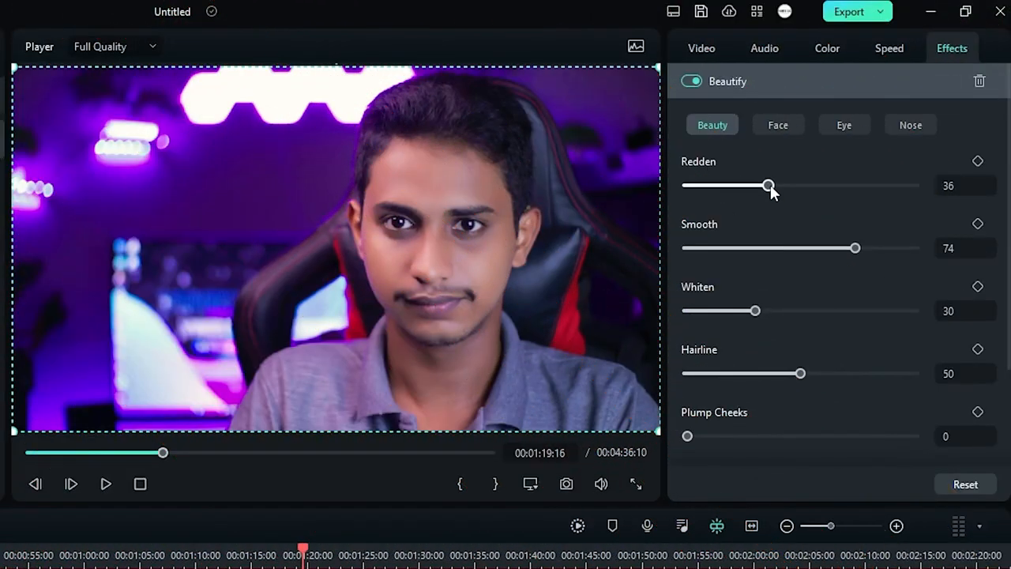
- Set the Beautify effect's Redden to 28, Smooth to 25, Whiten to 12 and Hairline to 15
drag(768, 185, 750, 202)
drag(855, 250, 727, 262)
mouse_move(861, 269)
mouse_down()
mouse_move(691, 261)
mouse_move(852, 265)
mouse_up()
drag(923, 268, 744, 258)
mouse_move(754, 311)
mouse_down()
mouse_move(843, 325)
mouse_move(743, 326)
mouse_up()
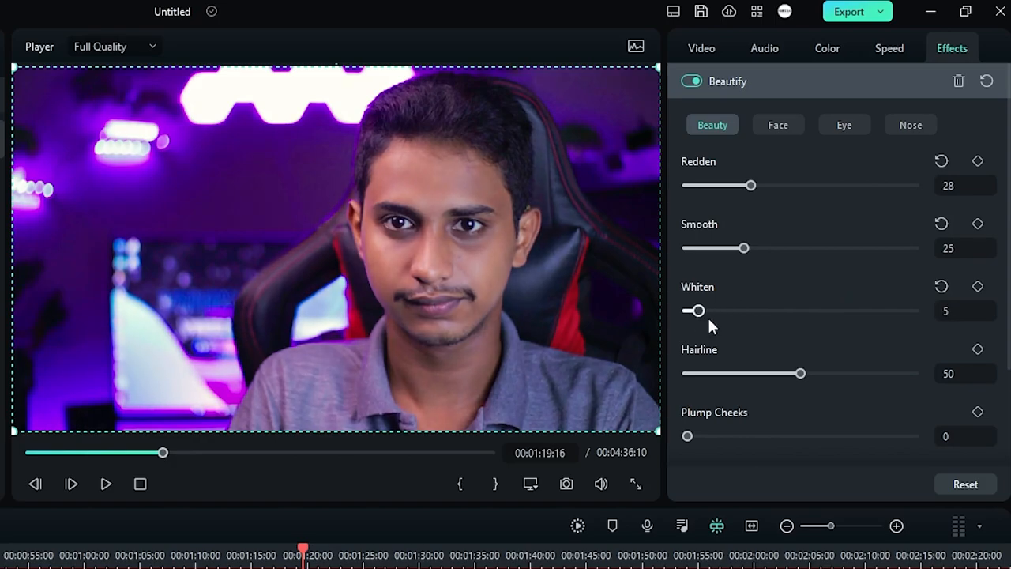
drag(800, 373, 725, 385)
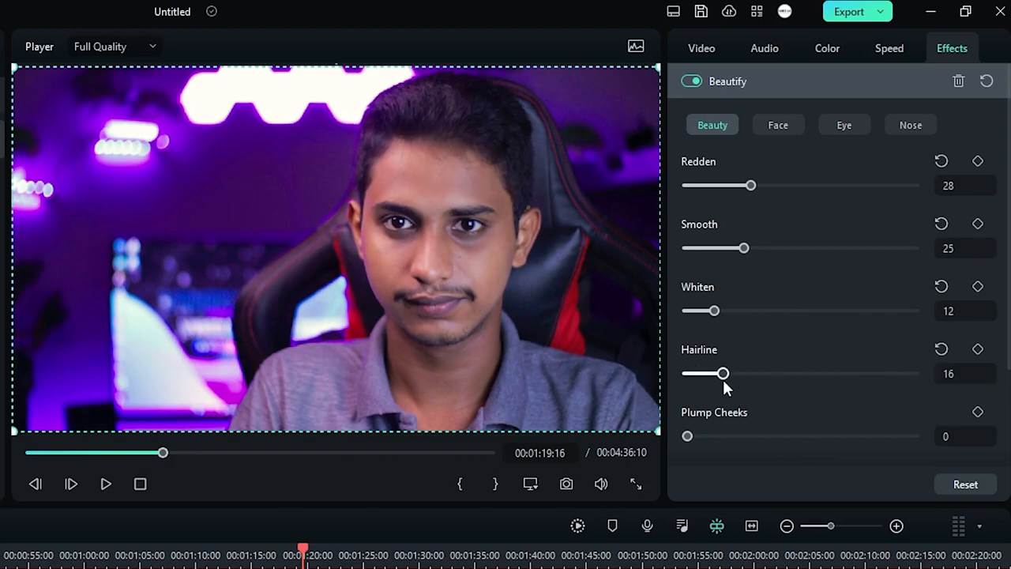
- Try Plump Cheeks at 59 and reset it to its default
drag(687, 436, 822, 440)
scroll(853, 384, down, 2)
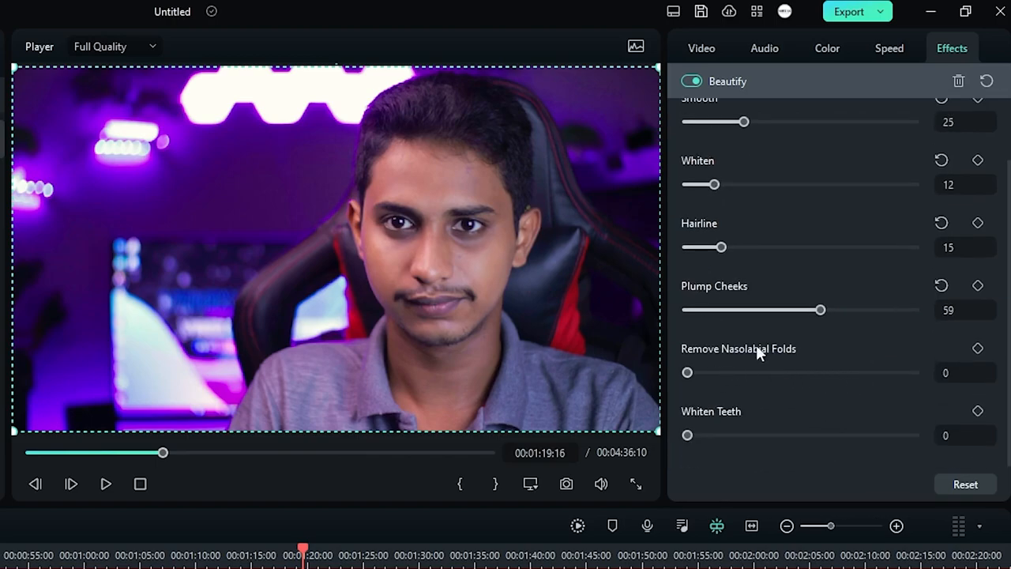
click(940, 284)
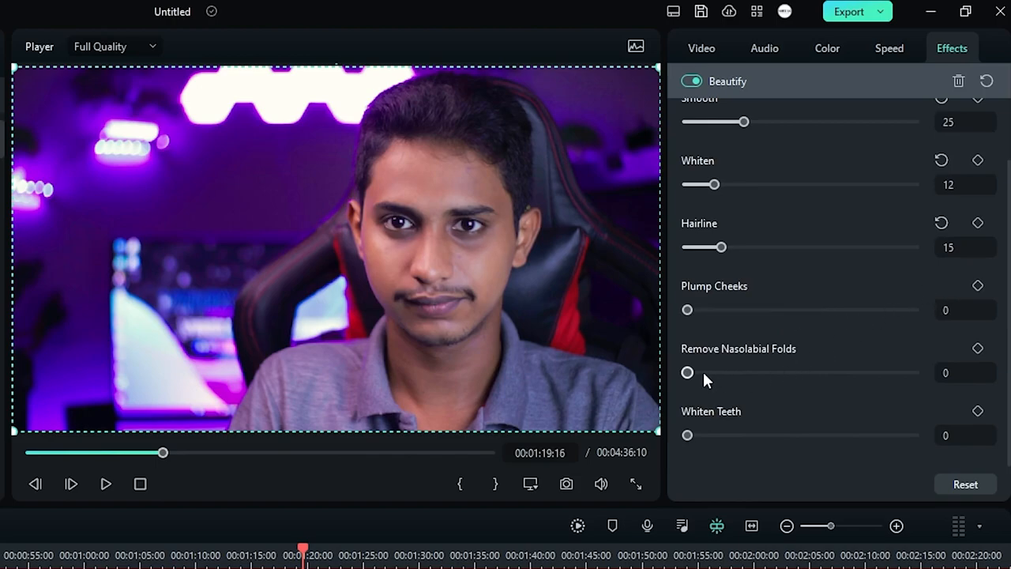
- Try raising Remove Nasolabial Folds and Whiten Teeth, undoing each adjustment
drag(688, 372, 820, 373)
key(ctrl+z)
drag(677, 391, 611, 366)
drag(693, 435, 714, 435)
key(ctrl+z)
scroll(719, 387, up, 3)
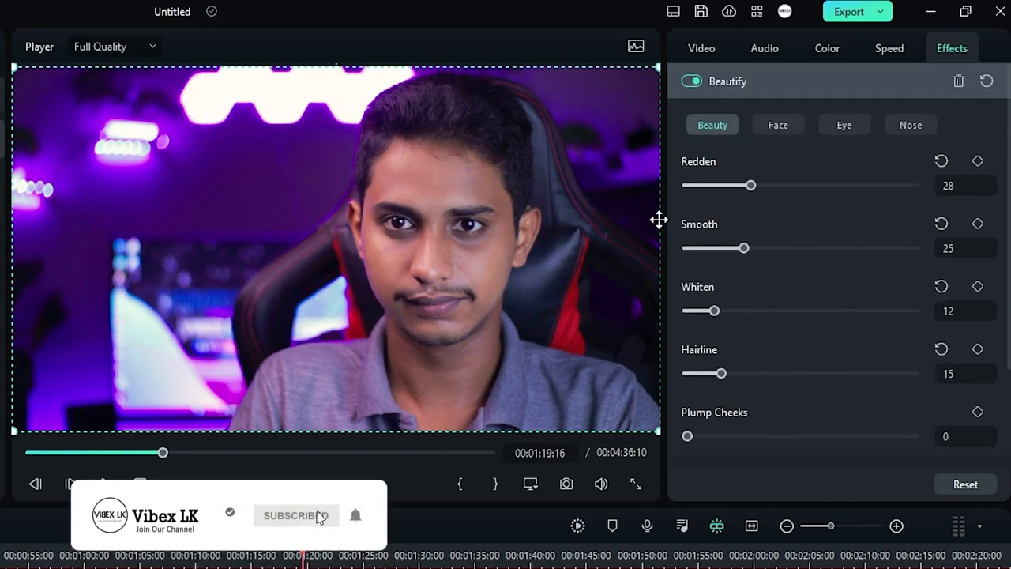
- Try Shrink Face at 100 and a lower Shrink Jaw in the Face settings, resetting each to its default
click(770, 127)
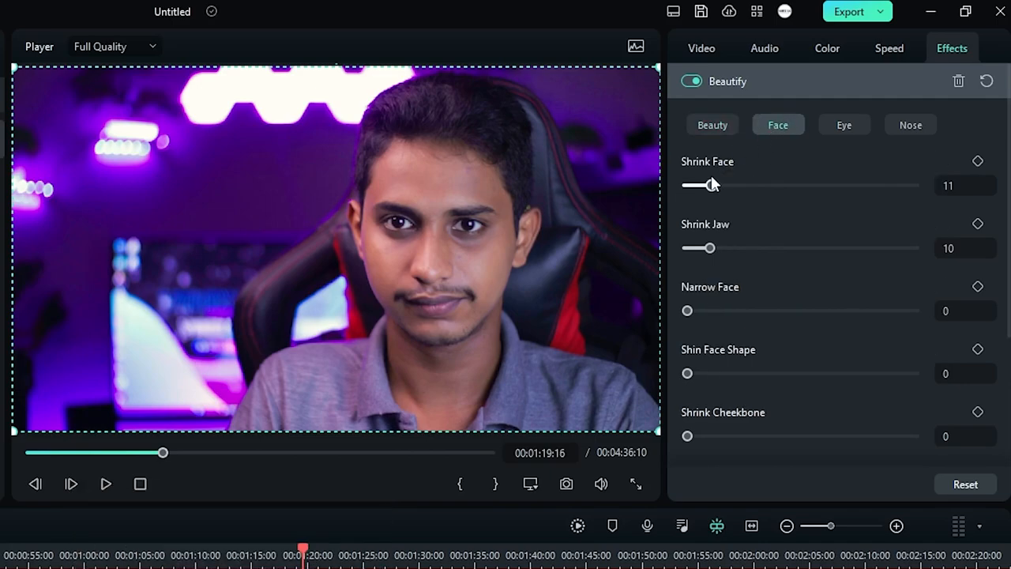
drag(713, 190, 971, 208)
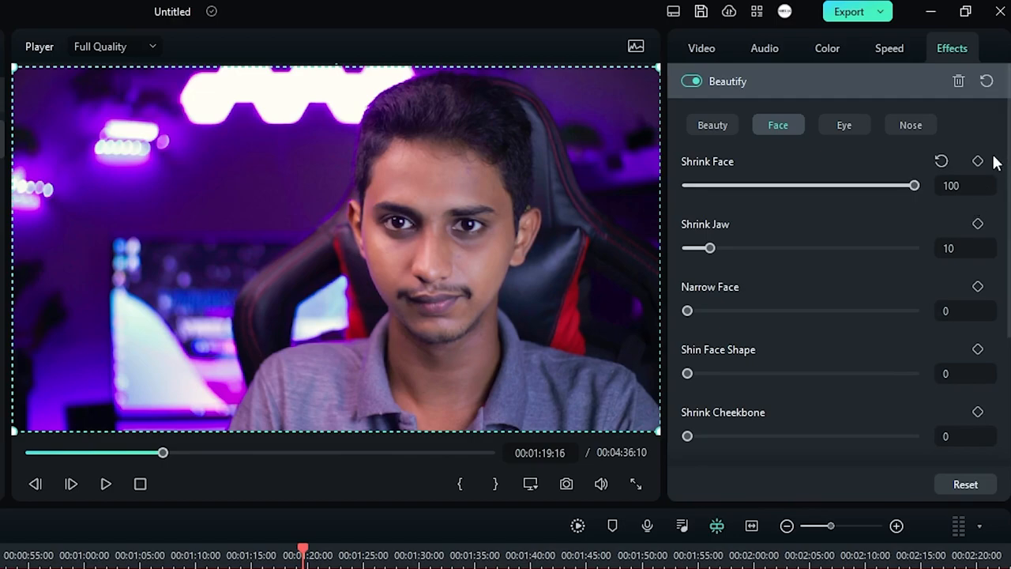
click(939, 162)
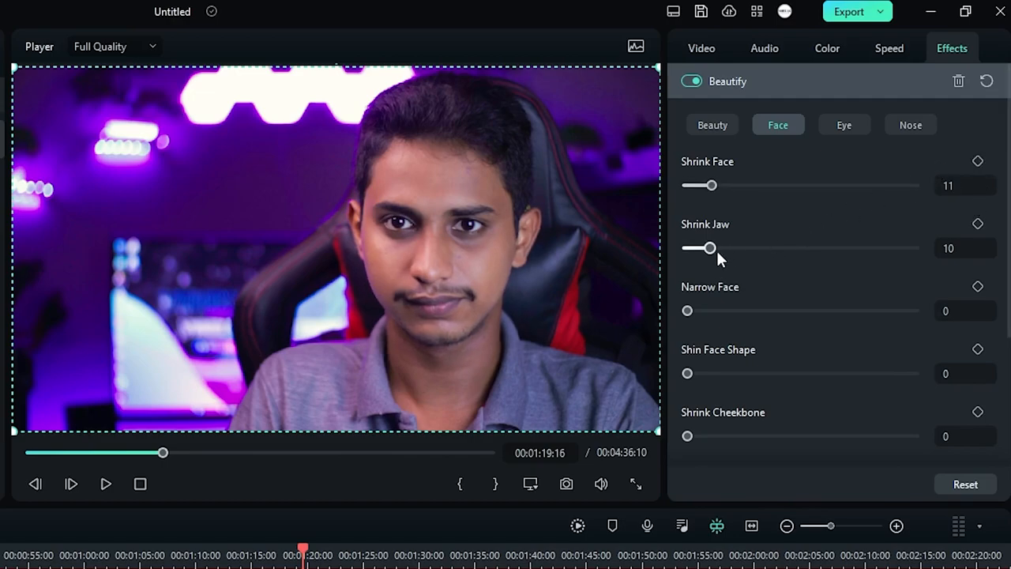
drag(714, 250, 597, 261)
click(940, 224)
- Try Narrow Face at 100, a higher Shin Face Shape and the Shrink Cheekbone adjustment, returning each to 0
drag(689, 312, 946, 355)
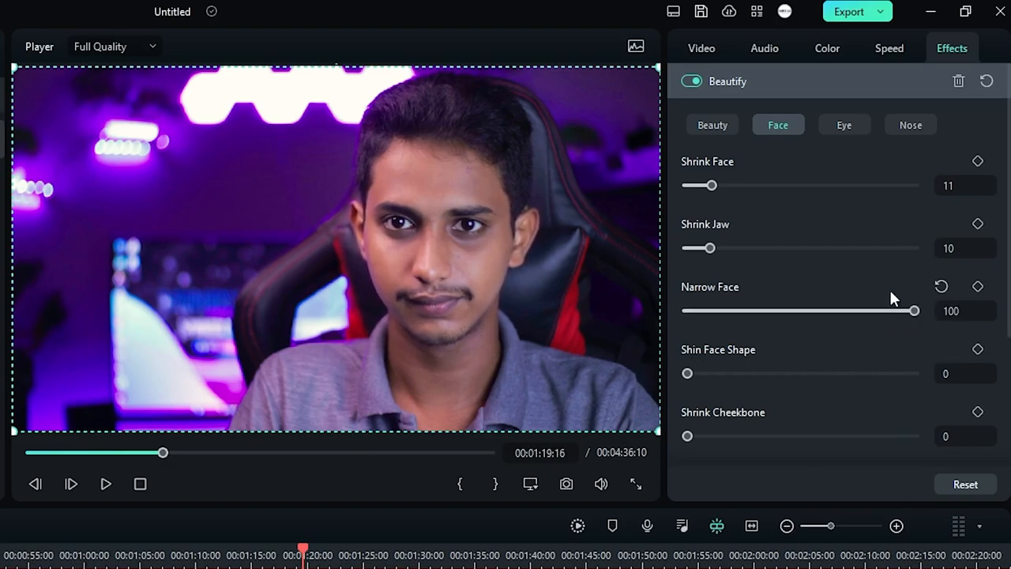
click(943, 287)
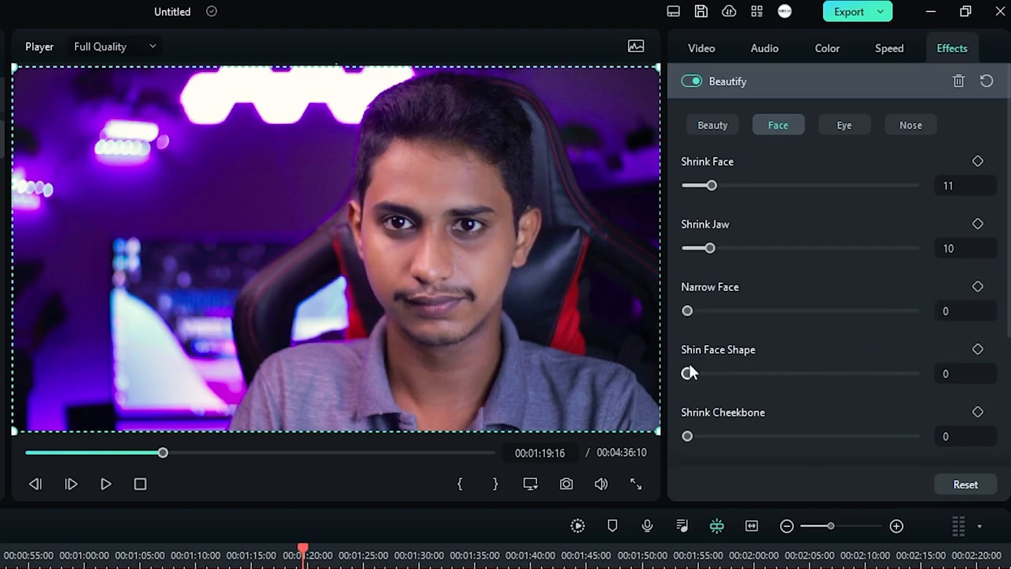
scroll(706, 366, down, 2)
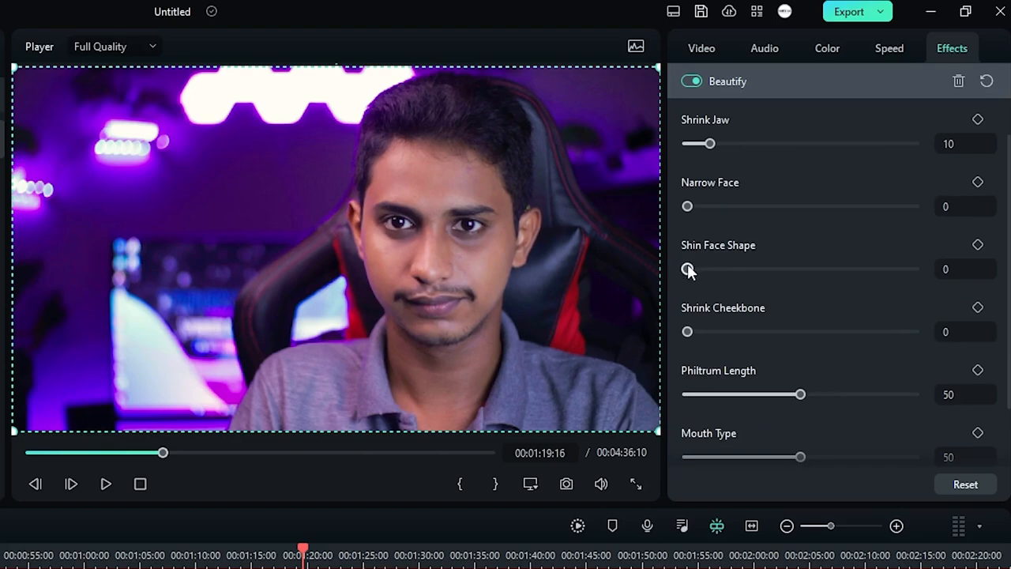
drag(688, 269, 922, 298)
click(942, 244)
drag(688, 333, 599, 342)
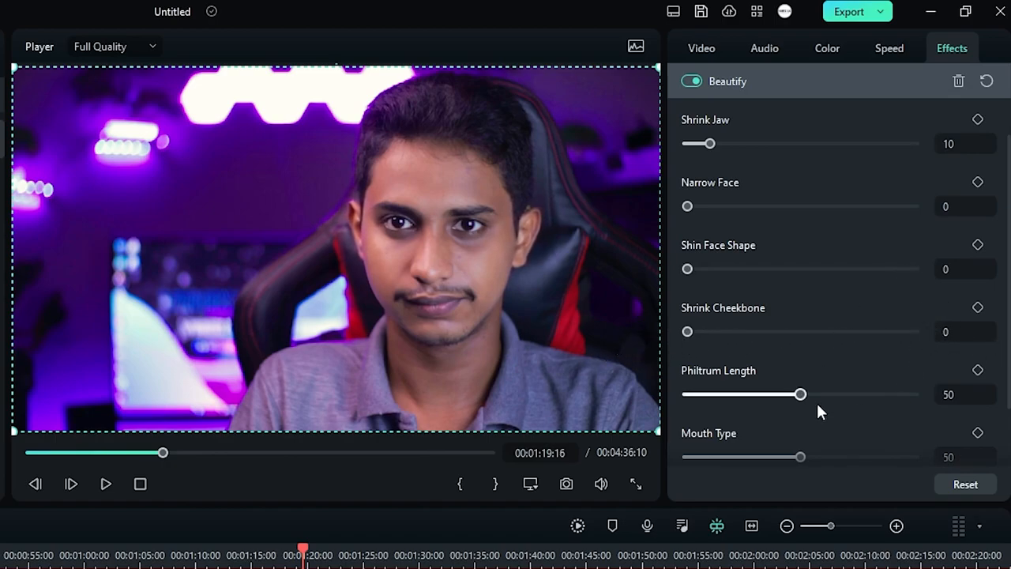
- Try Philtrum Length at 55, Mouth Type at 76 and a changed Chin Length, resetting each to 50
mouse_move(799, 398)
mouse_down()
mouse_move(681, 397)
mouse_move(840, 402)
mouse_move(550, 415)
mouse_move(882, 414)
mouse_move(734, 406)
mouse_move(815, 408)
mouse_move(811, 397)
mouse_up()
scroll(795, 462, down, 2)
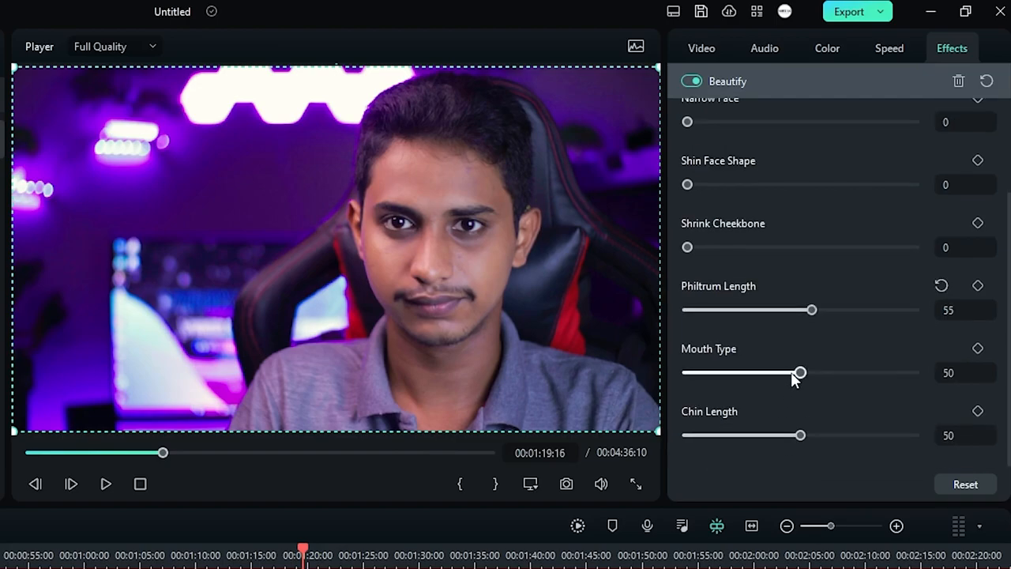
drag(799, 372, 848, 372)
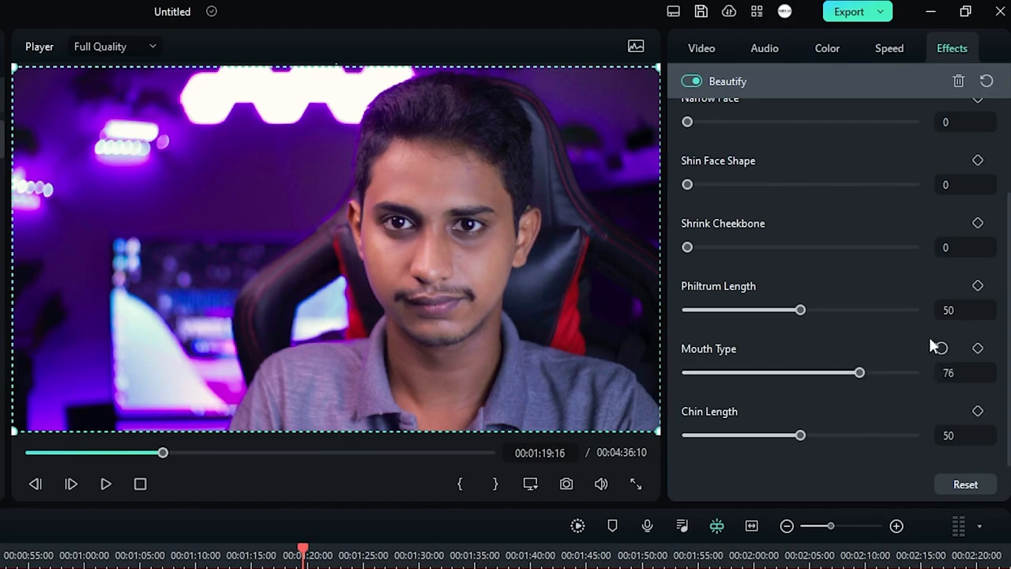
click(941, 348)
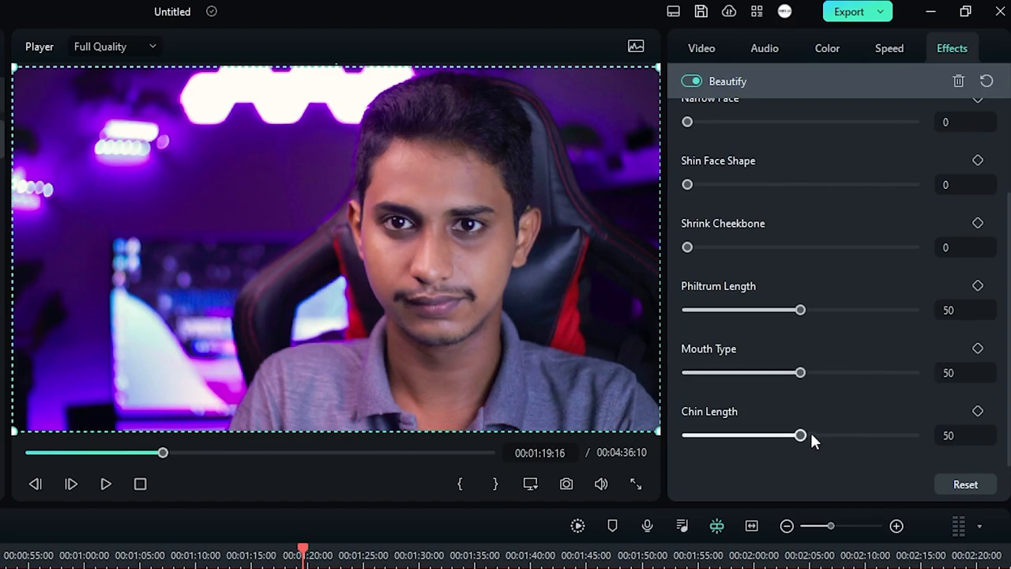
drag(802, 437, 776, 456)
click(941, 411)
- Try Enlarge Eye at 100 in the Eye settings and reset it to its default
scroll(938, 413, up, 3)
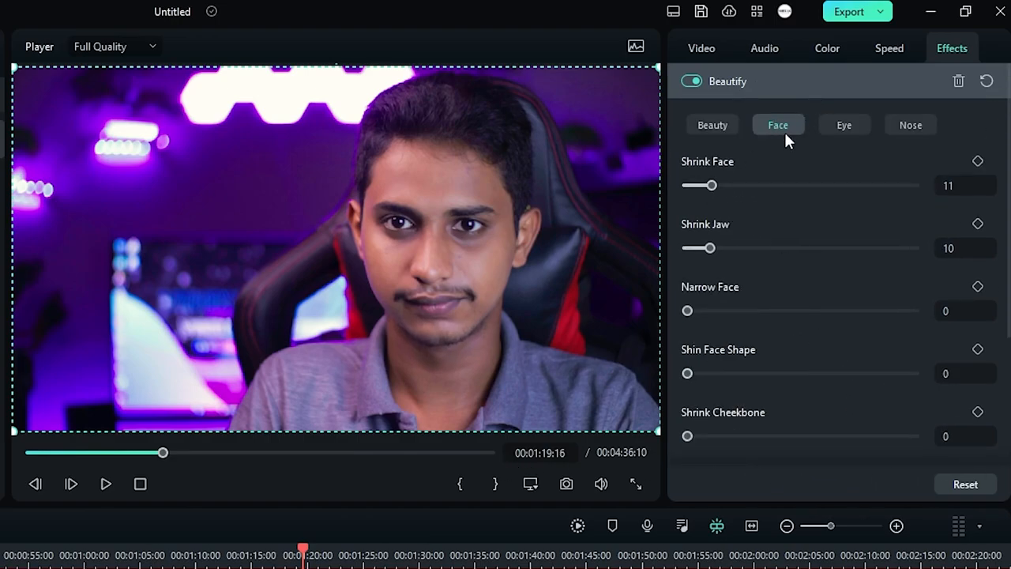
click(844, 125)
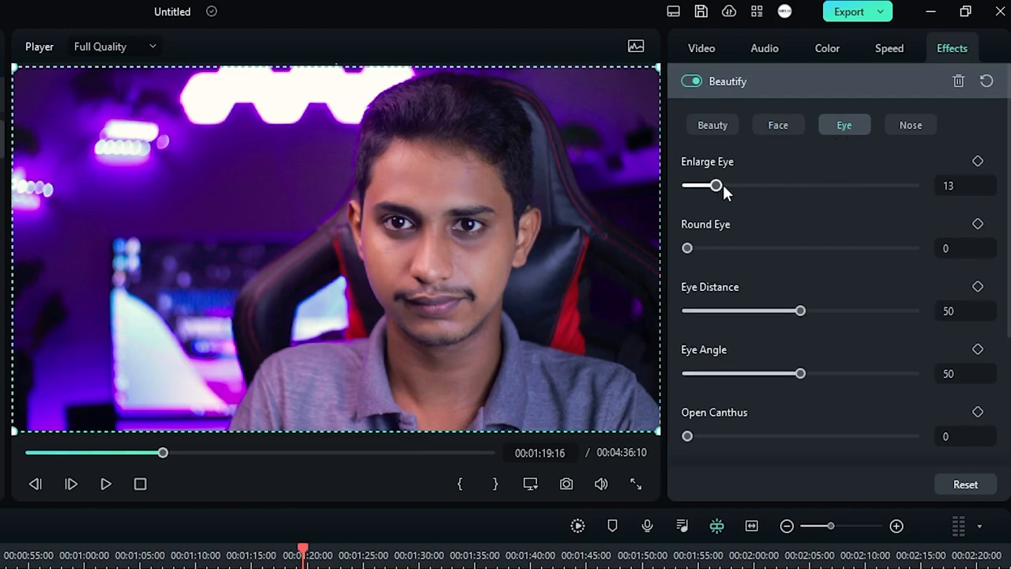
drag(717, 186, 945, 191)
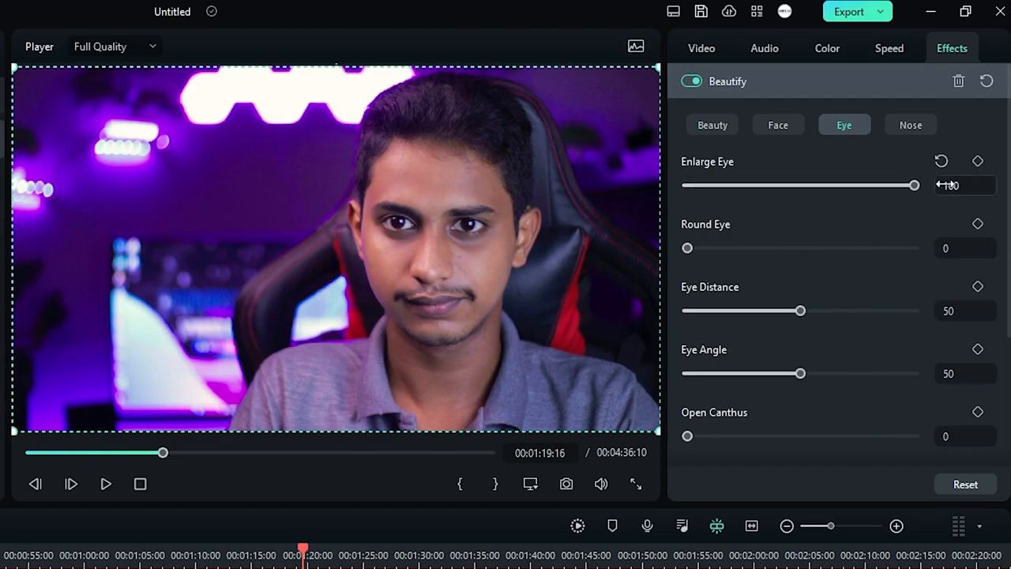
click(941, 160)
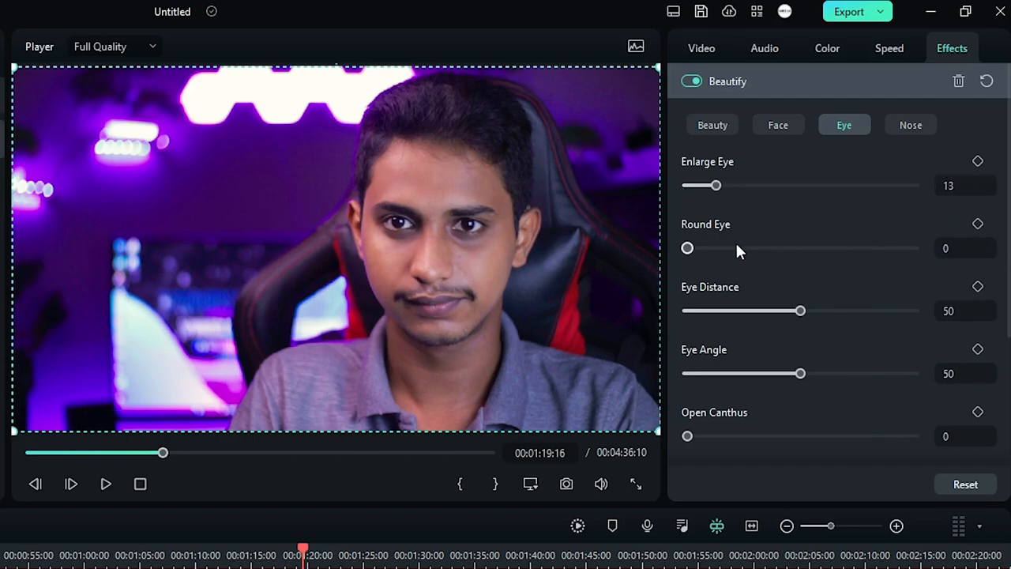
- Try Round Eye and Enlarge Eye together at 100 and a higher Eye Distance, resetting each to its default
drag(691, 252, 971, 266)
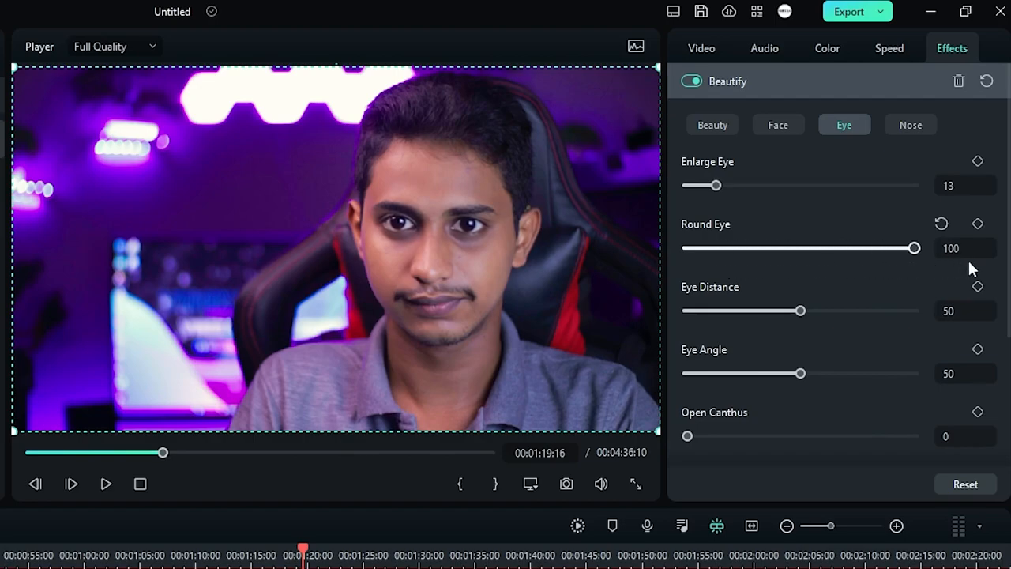
drag(726, 188, 971, 185)
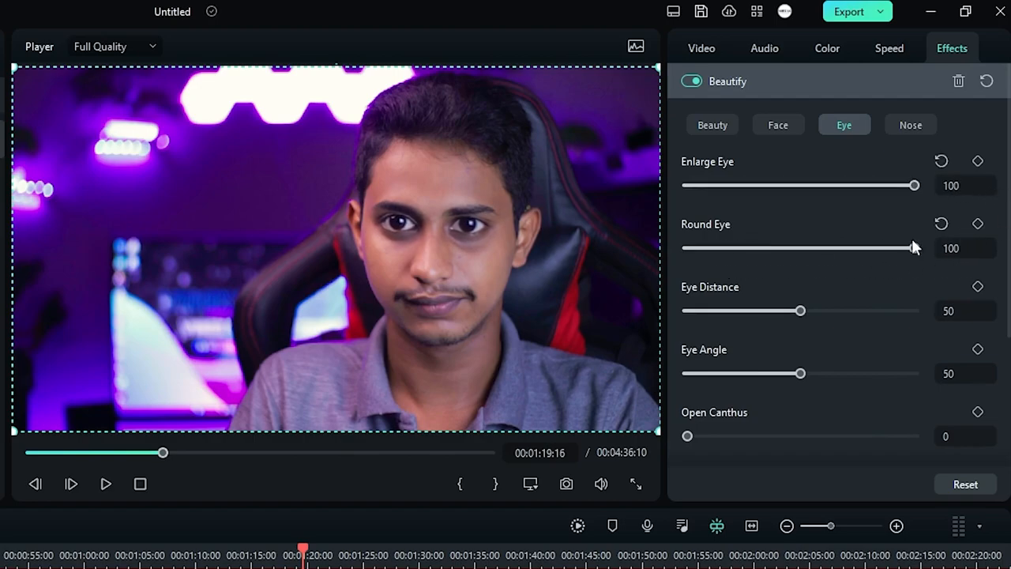
click(940, 160)
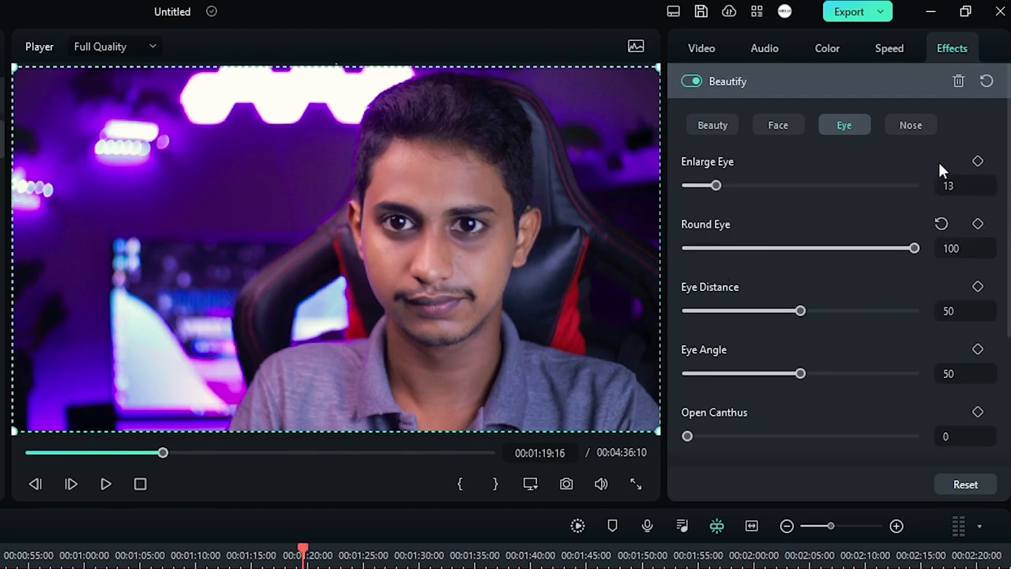
click(942, 224)
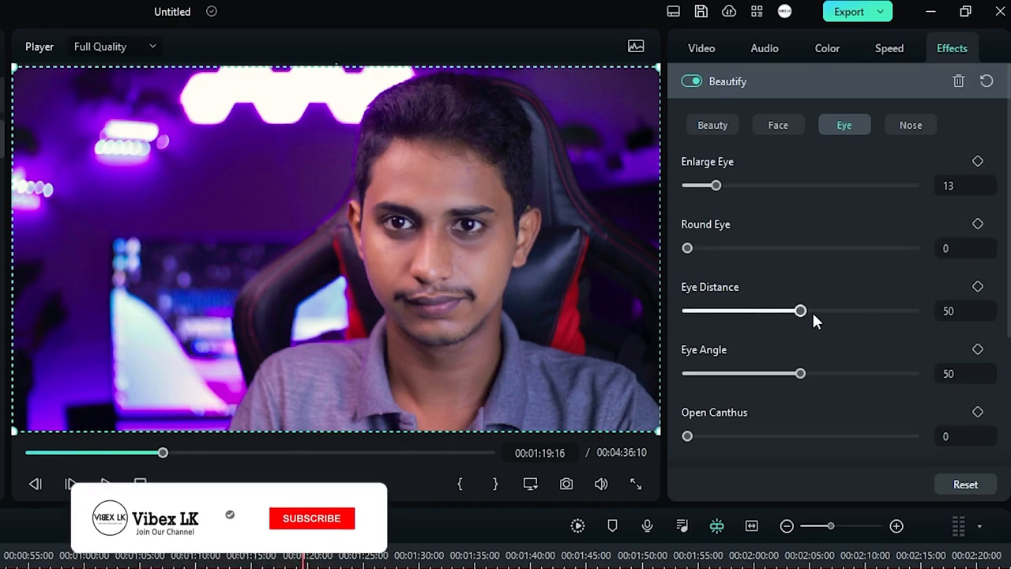
drag(807, 310, 960, 316)
click(941, 287)
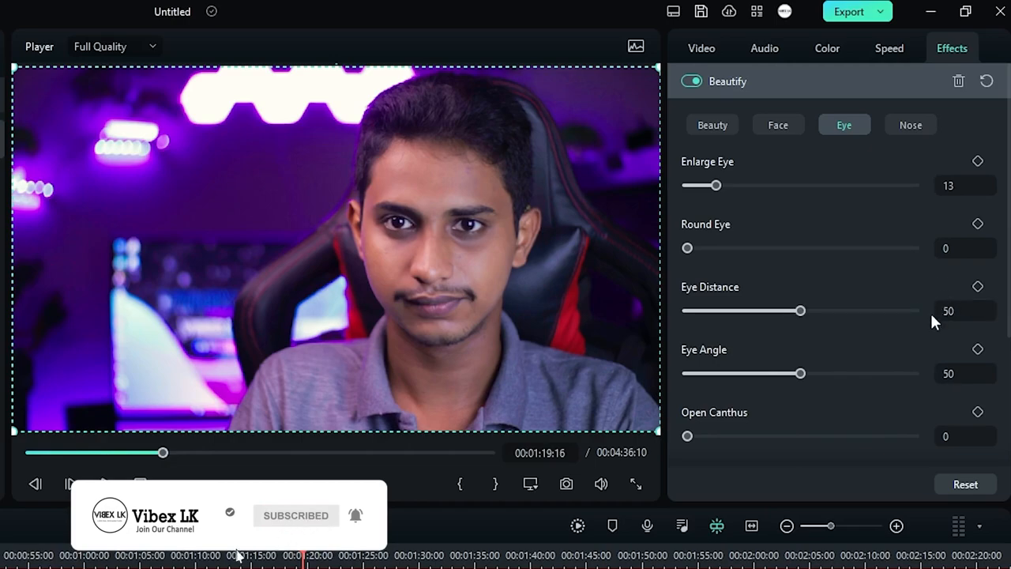
- Try changed Eye Angle, Open Canthus and Brighten Eye values and Open External Canthus at 80, returning each to its default
scroll(790, 373, down, 1)
drag(804, 323, 799, 360)
mouse_move(688, 385)
mouse_down()
mouse_move(918, 391)
mouse_move(679, 395)
mouse_up()
drag(749, 451, 921, 422)
click(940, 422)
scroll(801, 328, down, 2)
drag(687, 435, 870, 438)
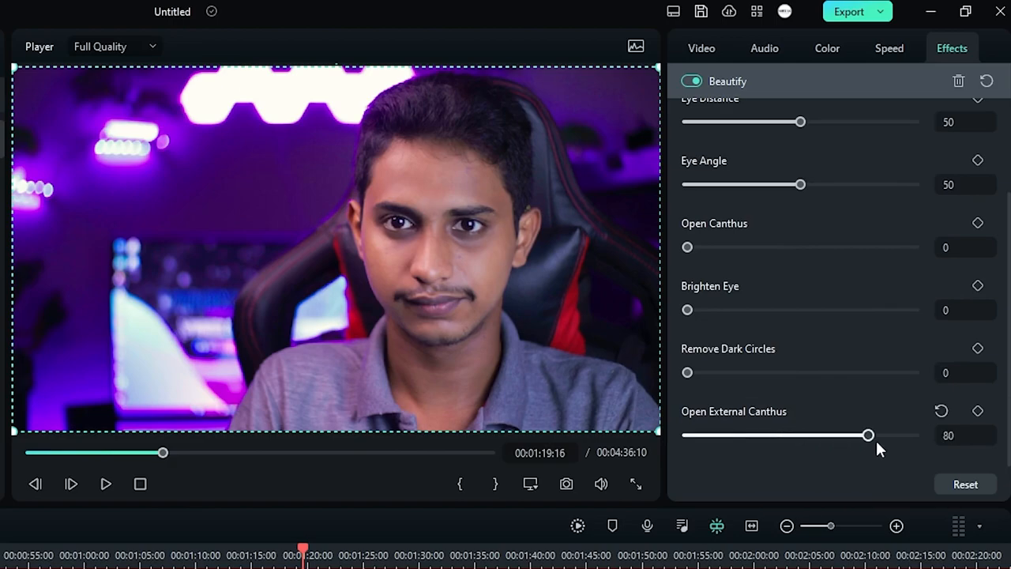
drag(869, 438, 939, 436)
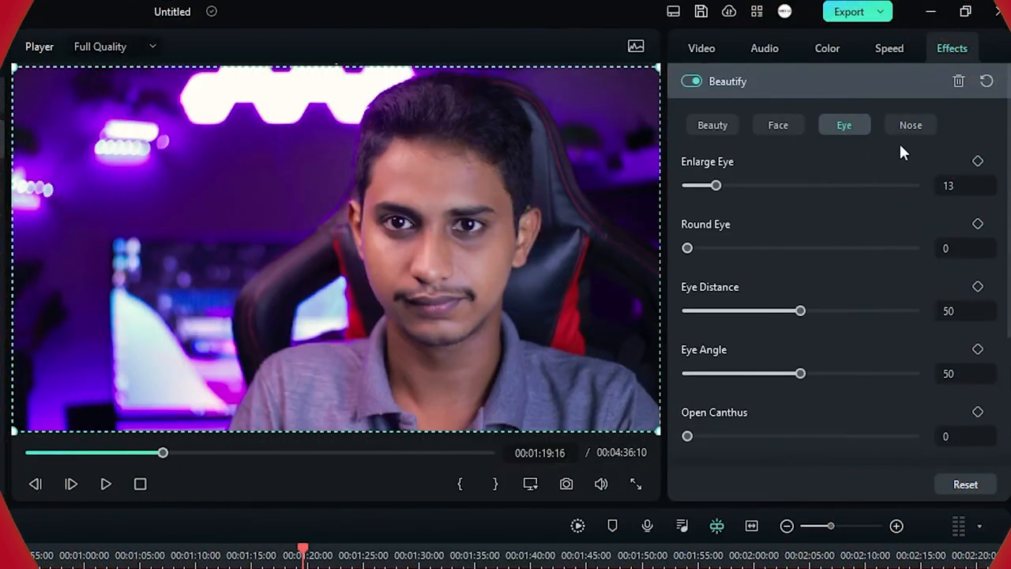
- Try the Nose adjustments Narrow Nose, Nose Length and Profile Rhinoplasty, returning them to 0, 50 and 0
click(910, 127)
click(757, 193)
drag(725, 193, 864, 194)
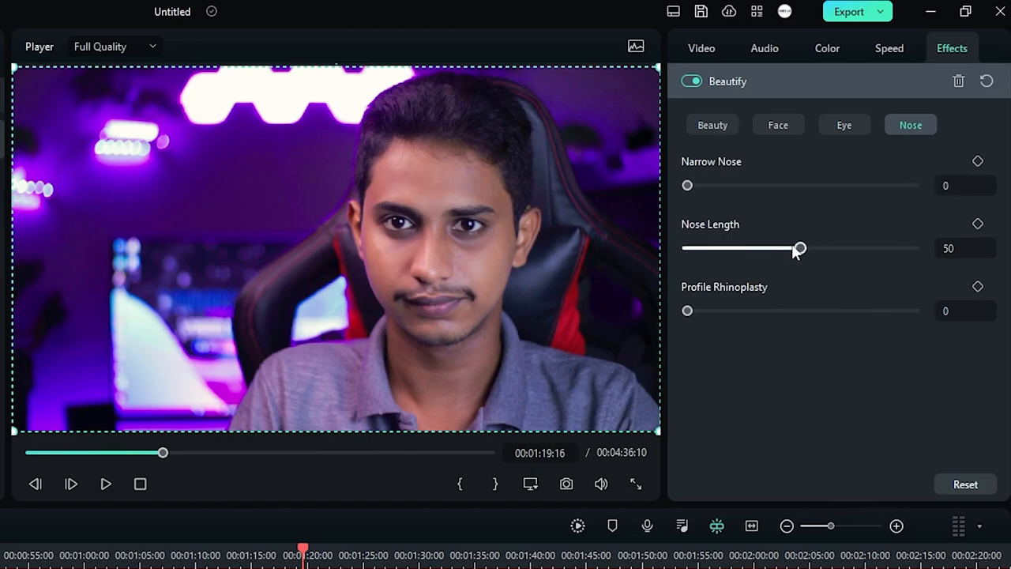
drag(796, 251, 997, 277)
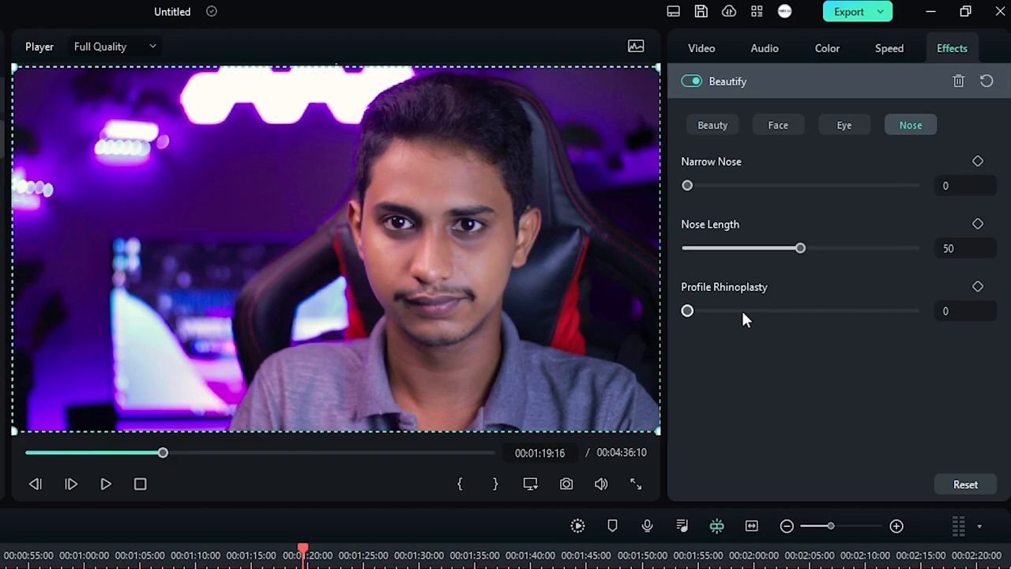
drag(688, 310, 655, 322)
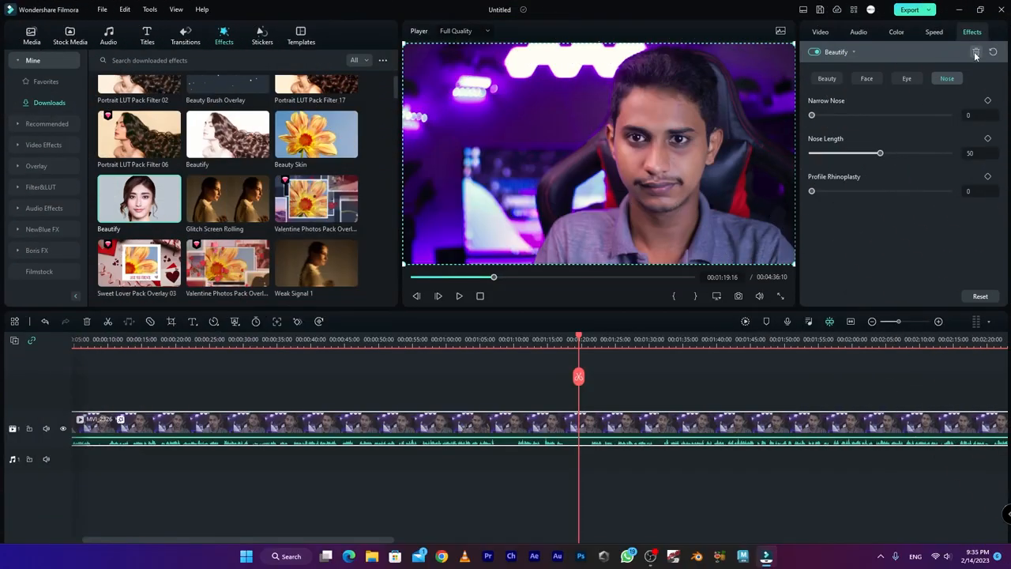
- Replace the Beautify effect on the clip with Beauty Skin and open the new effect's settings
click(976, 53)
drag(308, 136, 328, 420)
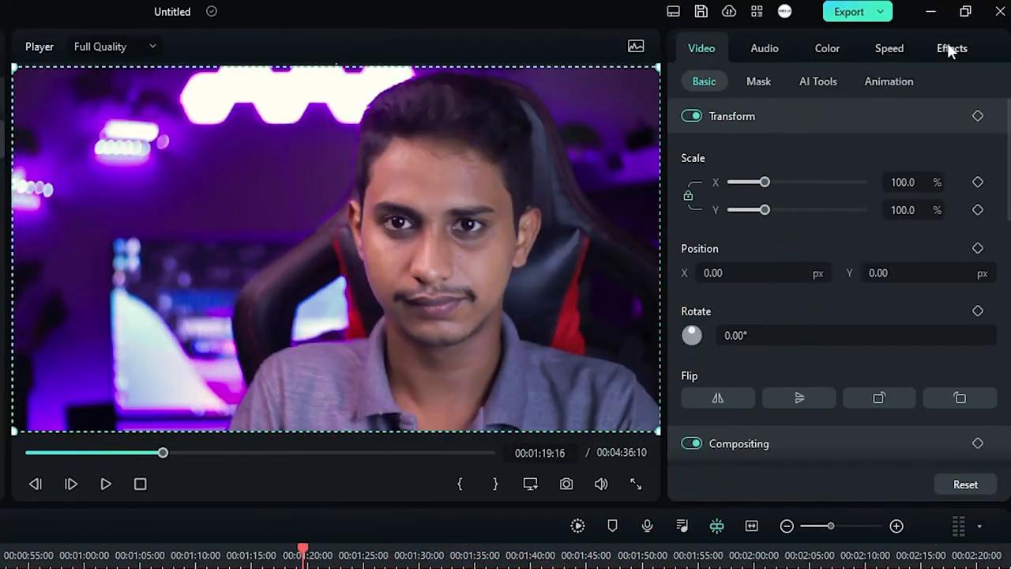
click(952, 50)
- Set Beauty Skin's Radius to 18 and Tolerance to 100, and sample its color from the skin of the forehead
drag(794, 315, 822, 368)
drag(822, 378, 978, 385)
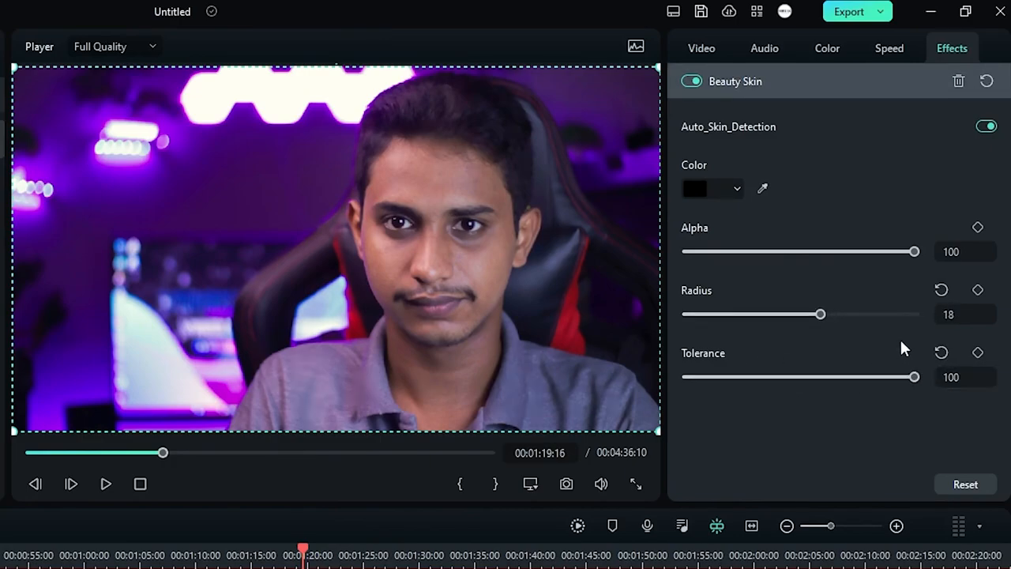
click(762, 188)
click(443, 192)
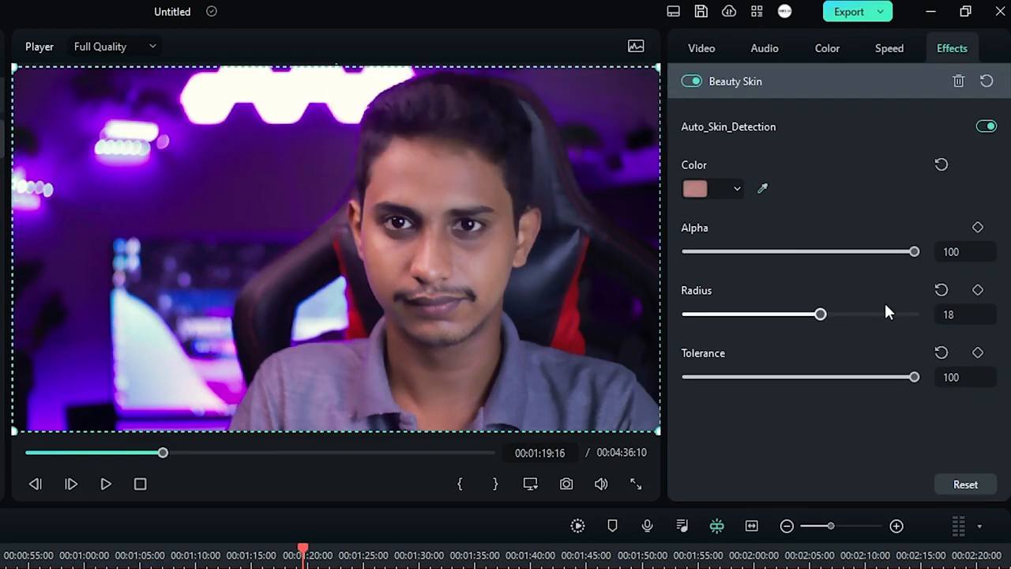
- Try Radius 22 and Alpha 82 for Beauty Skin, and reset the color and all other settings to their defaults
drag(824, 315, 852, 315)
mouse_move(860, 253)
mouse_down()
mouse_move(801, 253)
mouse_move(917, 257)
mouse_move(874, 254)
mouse_up()
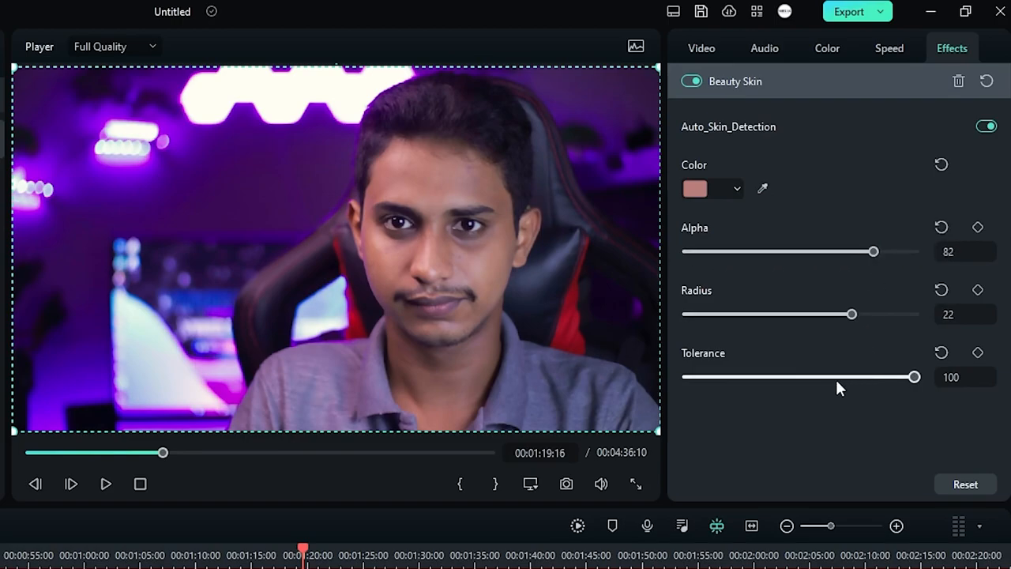
click(939, 165)
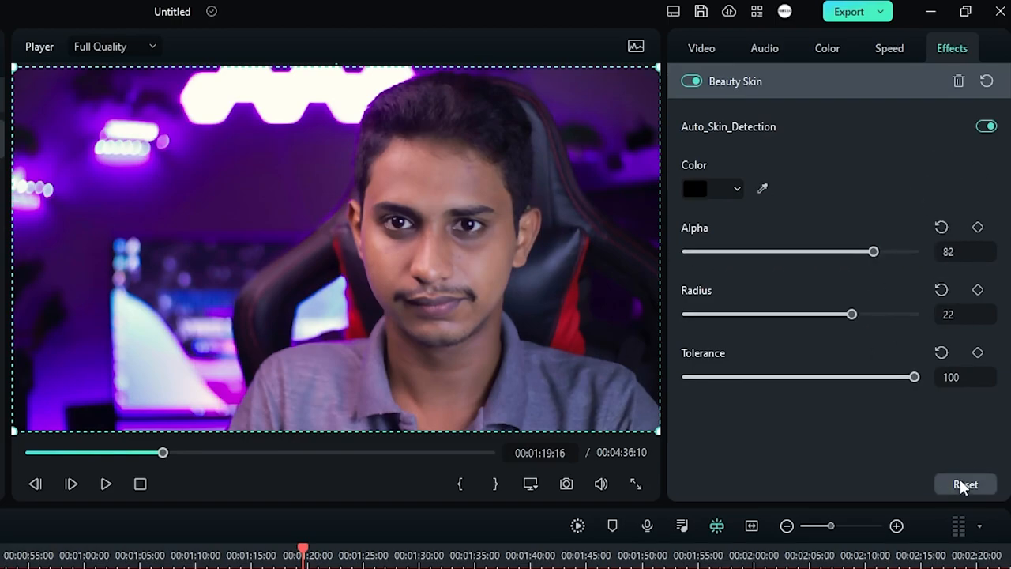
click(963, 486)
- Sample the forehead skin as the Beauty Skin color again and set Radius to 8 and Tolerance to 5
click(762, 188)
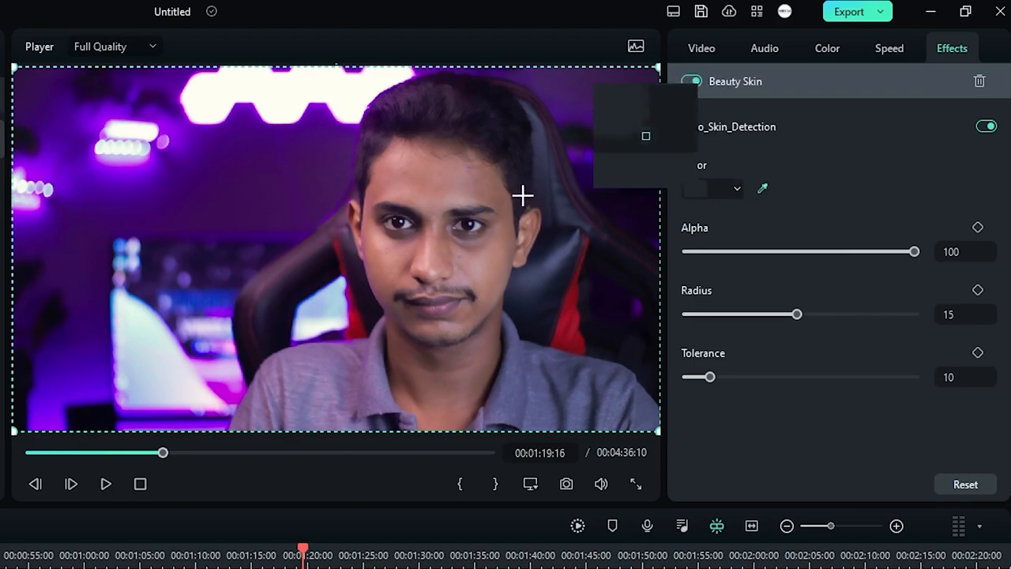
click(407, 176)
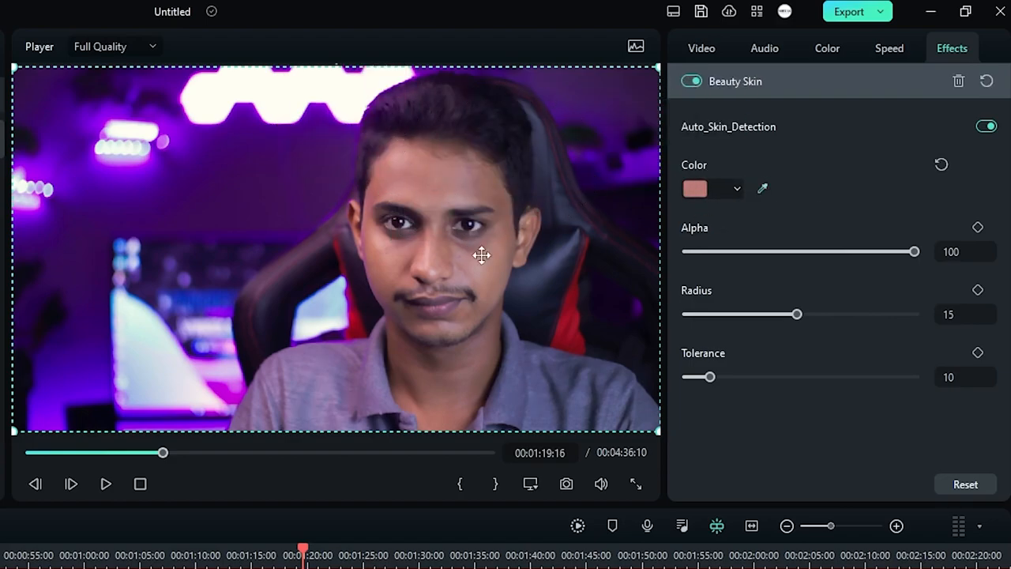
drag(798, 314, 697, 377)
- Remove the Beauty Skin effect from the clip
click(773, 79)
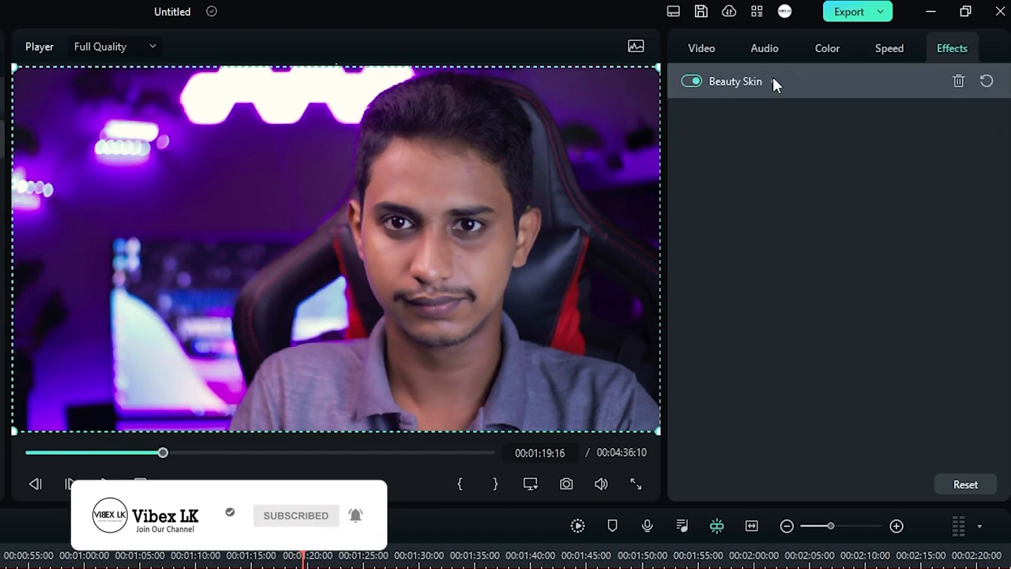
click(773, 79)
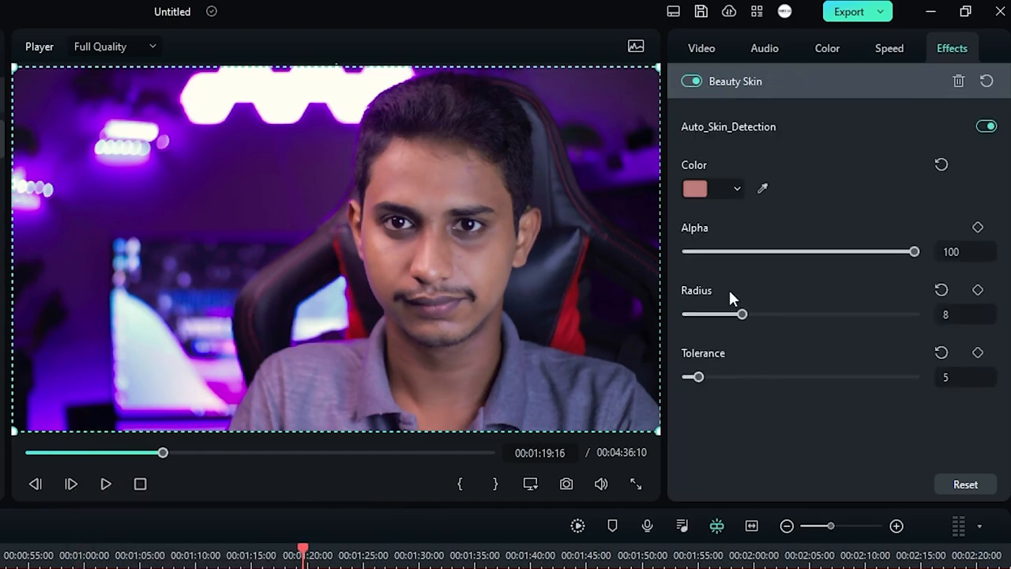
click(958, 80)
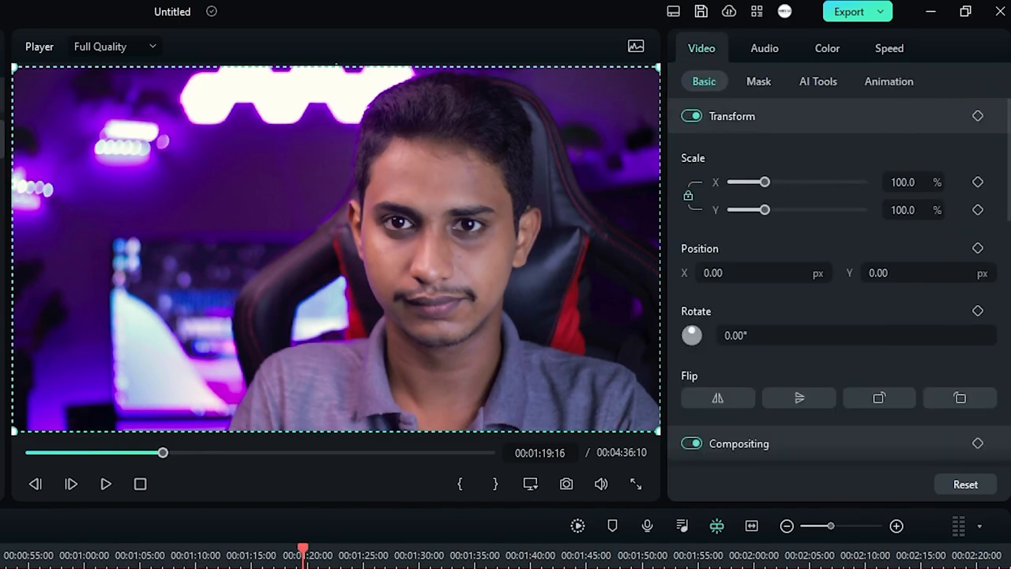